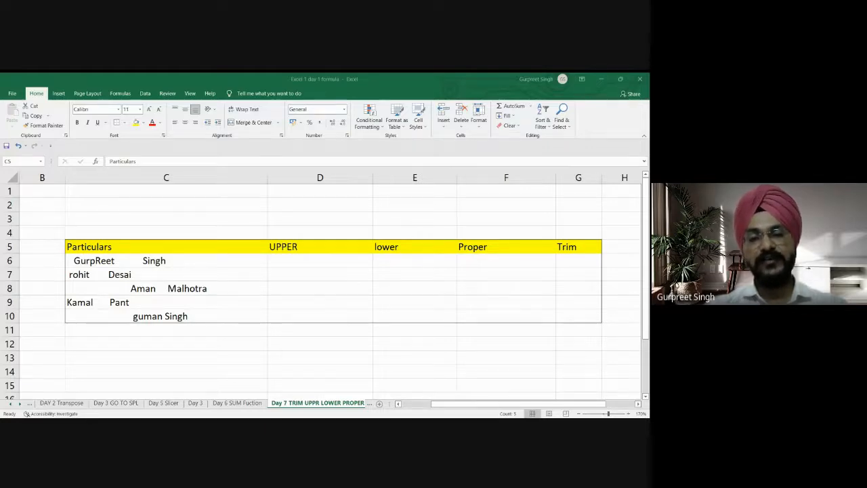
# Enter =TRIM(C6) in G6 to show the first name without extra spaces
pyautogui.moveTo(88, 246); pyautogui.dragTo(577, 247)
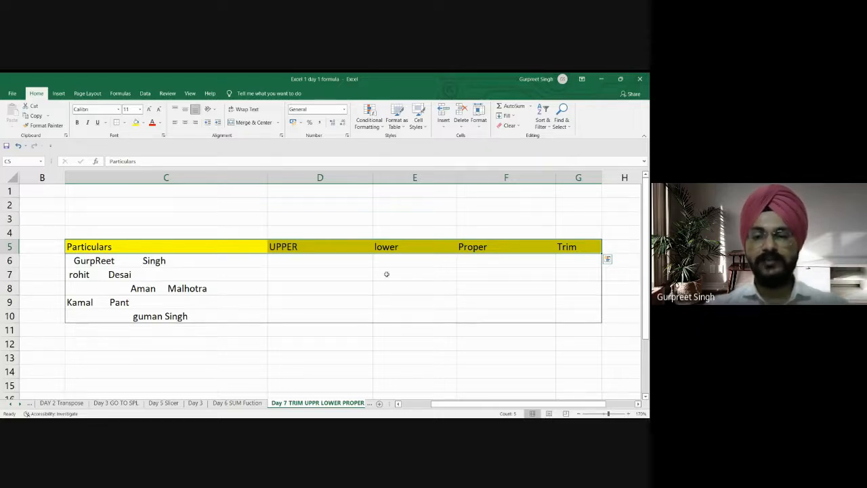
pyautogui.click(320, 260)
pyautogui.click(385, 274)
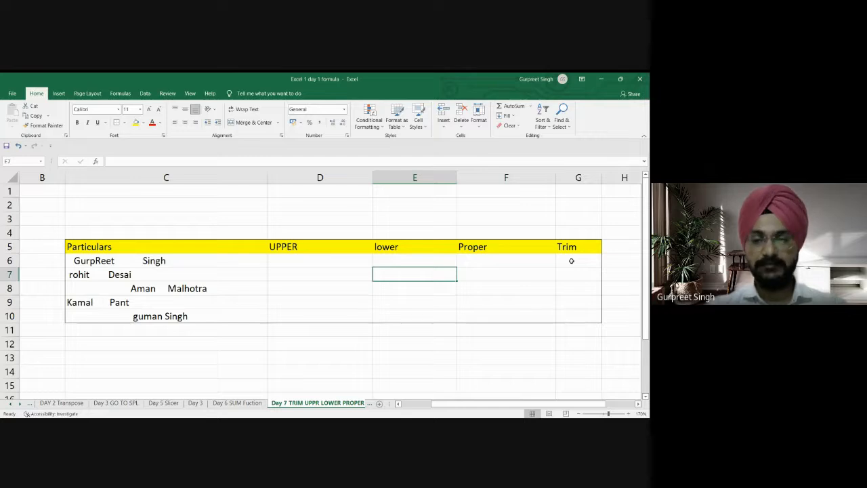
pyautogui.click(571, 260)
pyautogui.doubleClick(570, 260)
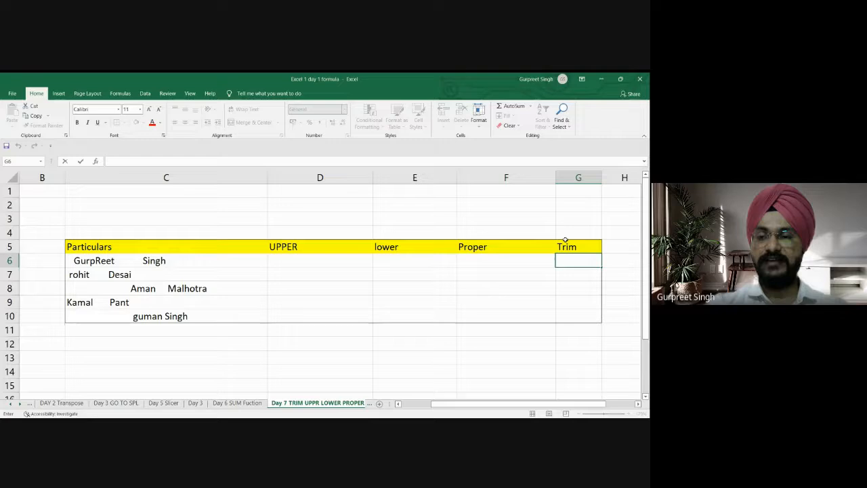
pyautogui.write('=TRI')
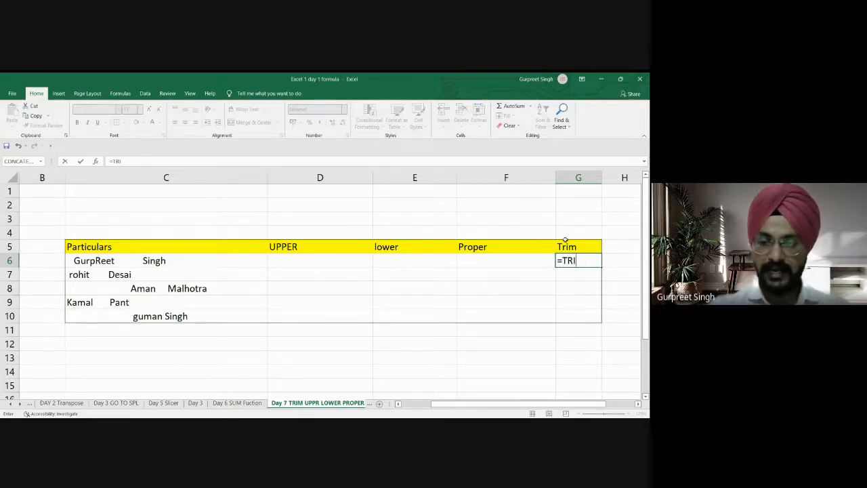
pyautogui.write('M(')
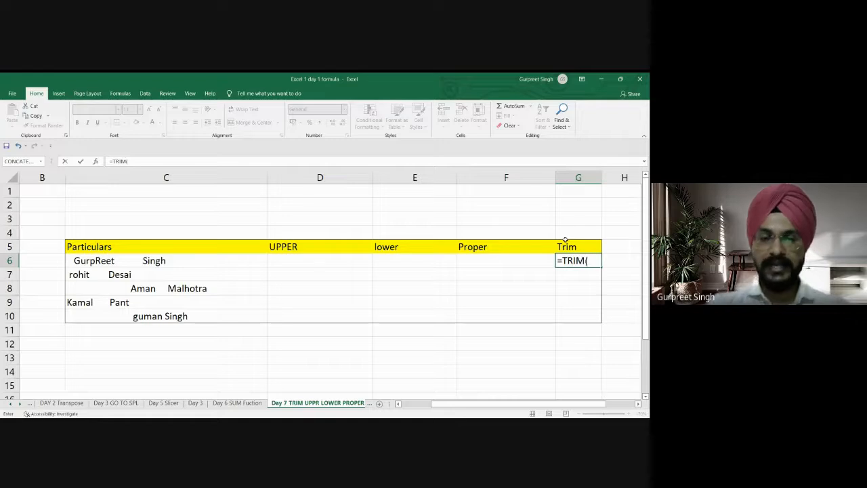
pyautogui.click(103, 260)
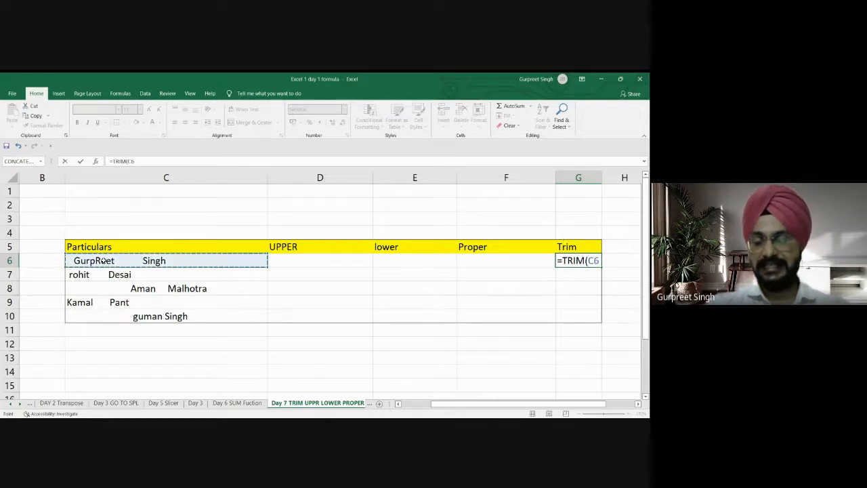
pyautogui.write(')')
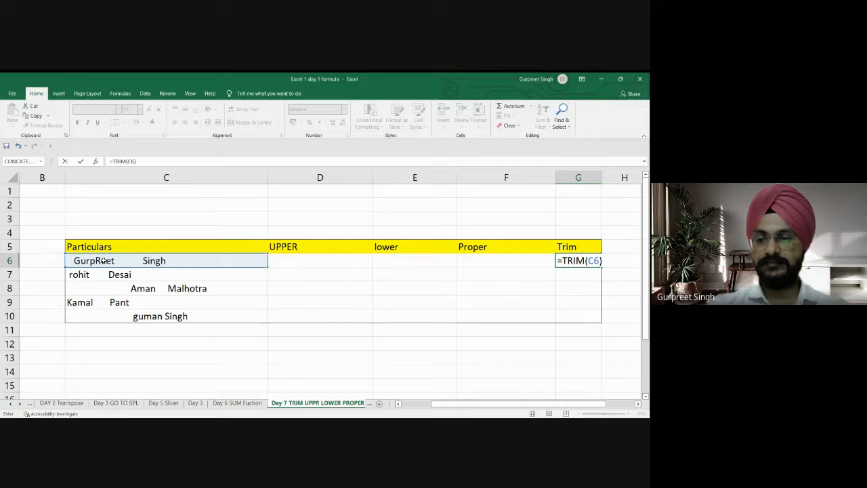
pyautogui.press('Return')
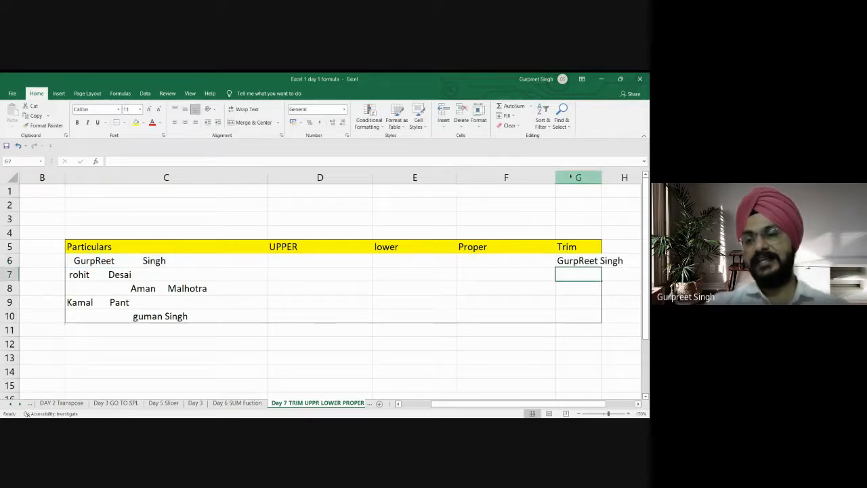
# Widen column G and copy the TRIM formula down through G10
pyautogui.moveTo(602, 177); pyautogui.dragTo(628, 176)
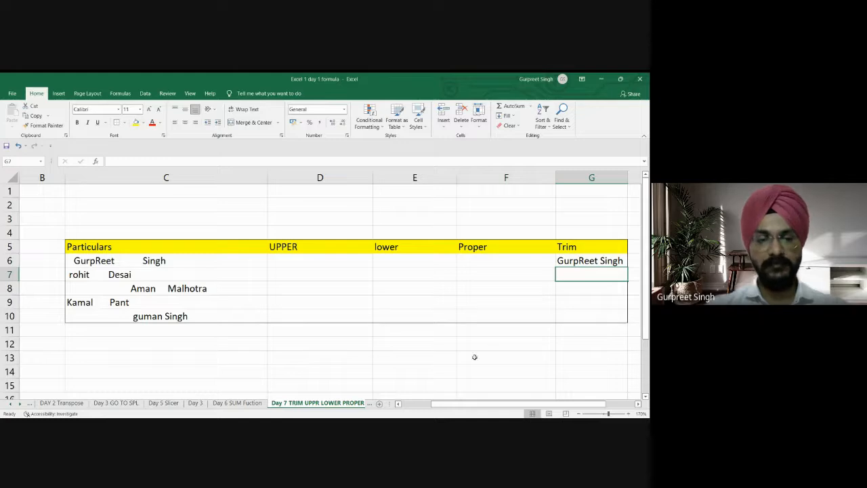
pyautogui.click(594, 261)
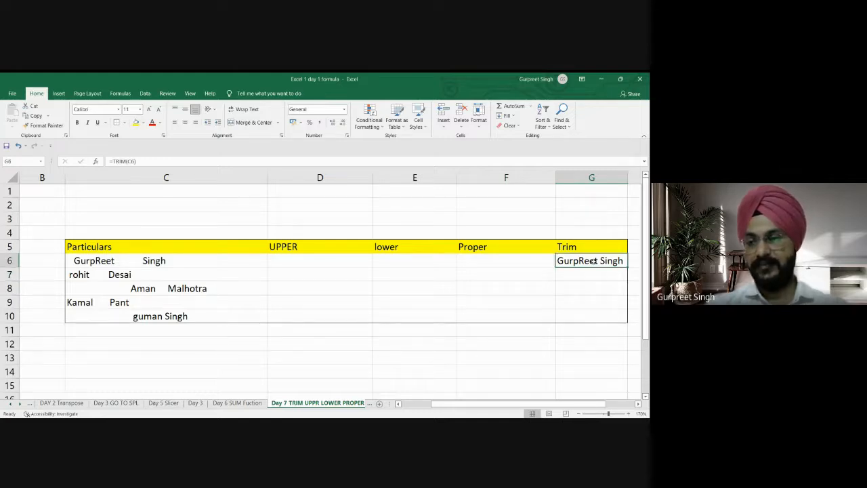
pyautogui.moveTo(627, 268); pyautogui.dragTo(627, 318)
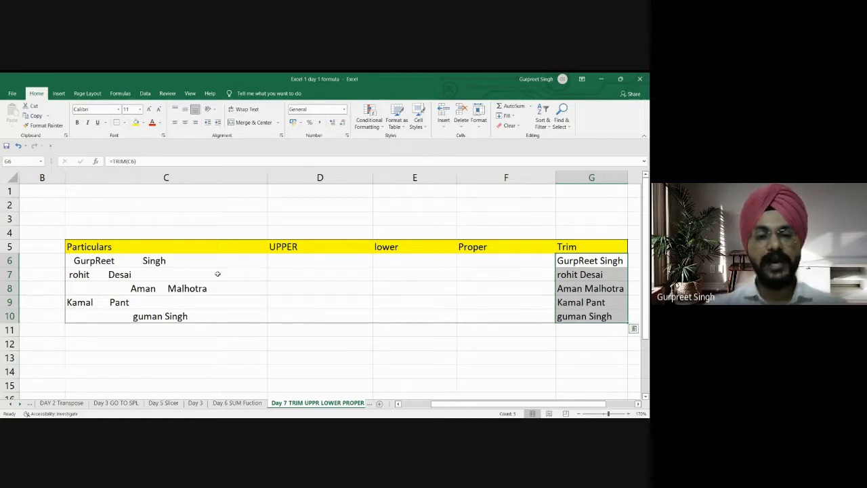
pyautogui.doubleClick(285, 261)
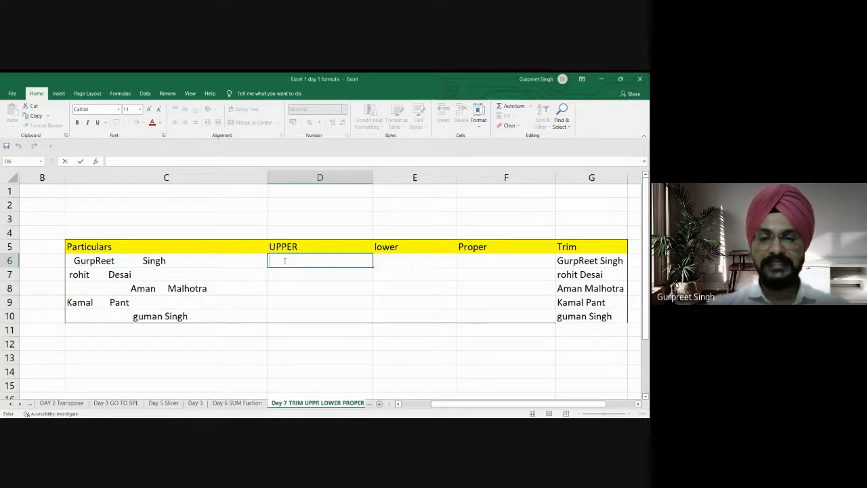
pyautogui.write('=U')
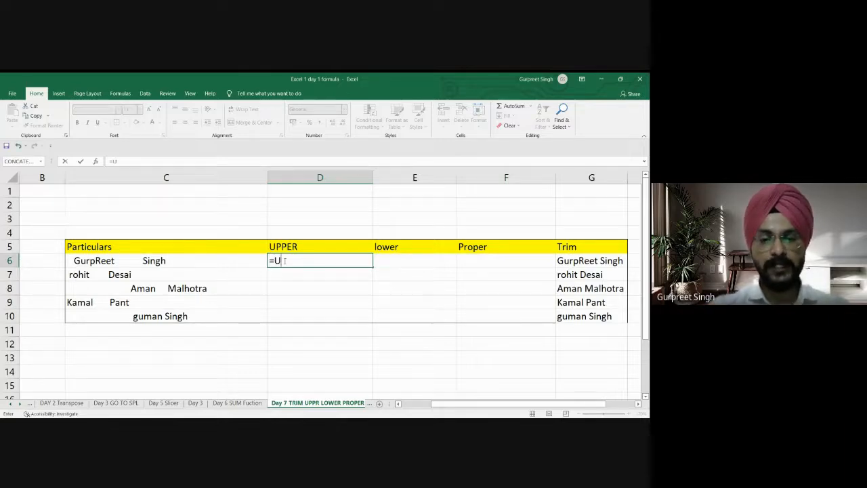
pyautogui.write('PP')
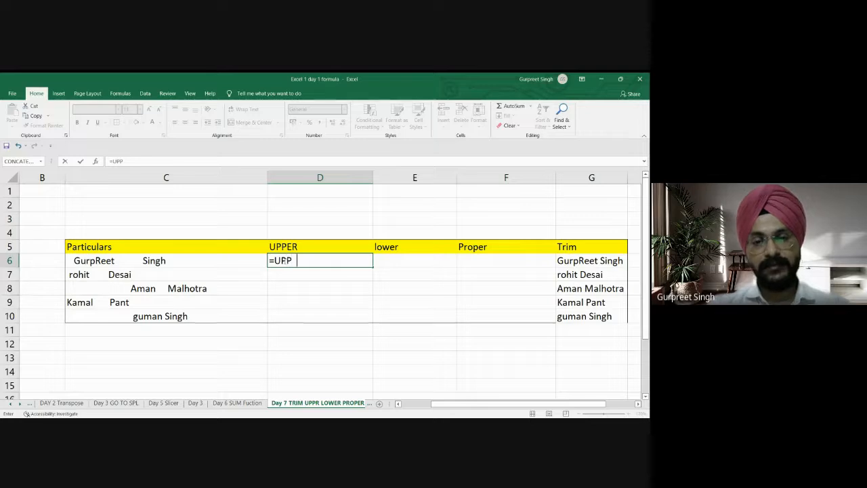
pyautogui.write('ER')
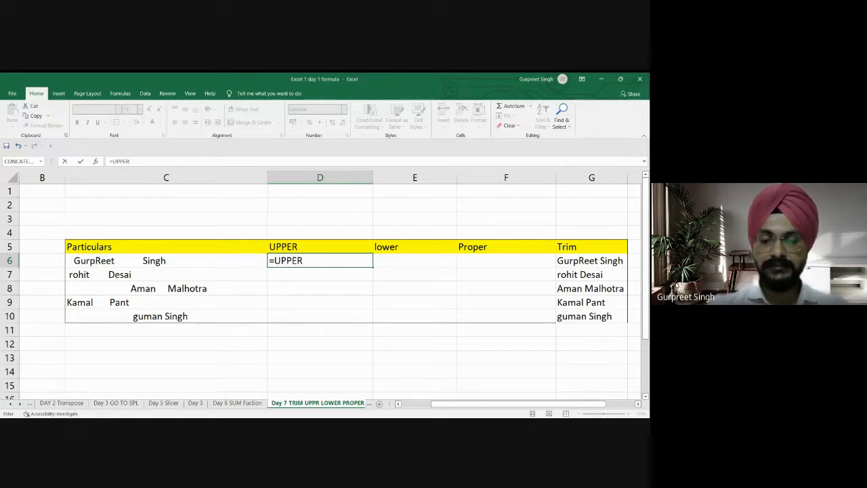
pyautogui.write('(')
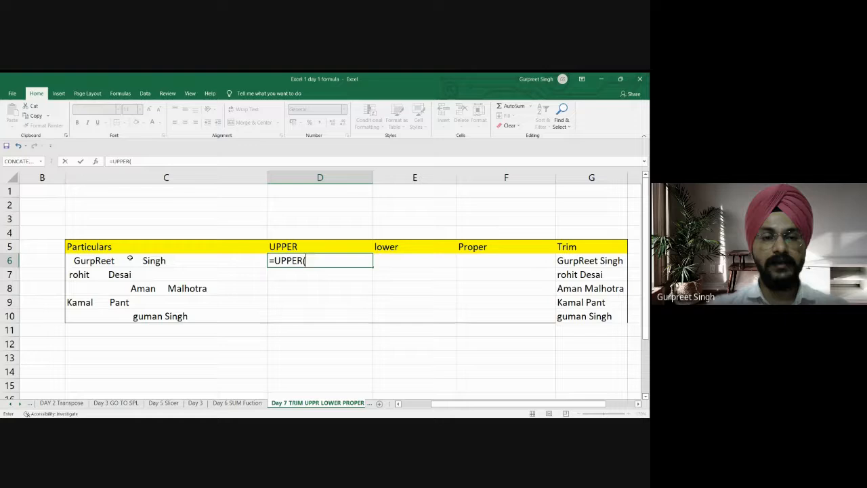
# Enter =UPPER(C6) in D6, fill it down to D10 and widen column D
pyautogui.click(129, 260)
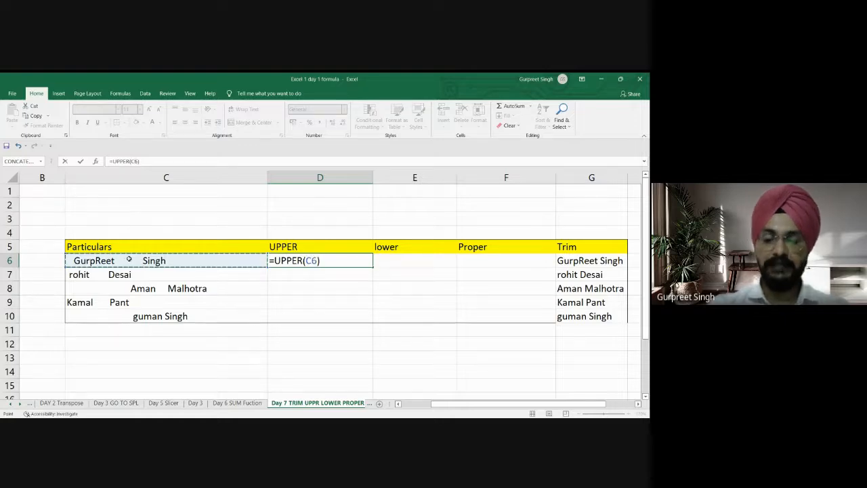
pyautogui.press('Return')
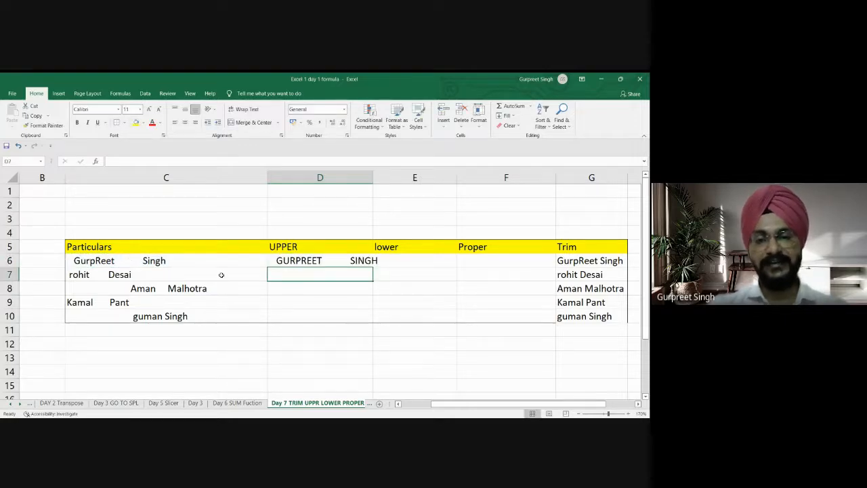
pyautogui.click(354, 260)
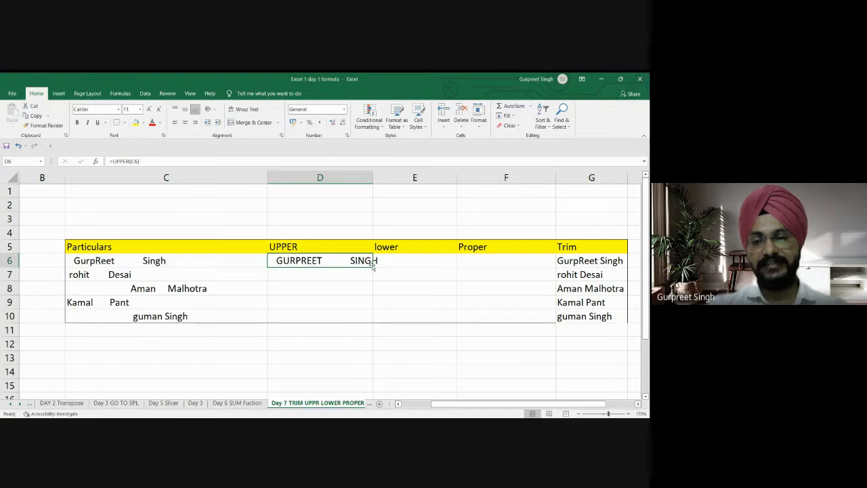
pyautogui.moveTo(371, 267); pyautogui.dragTo(374, 319)
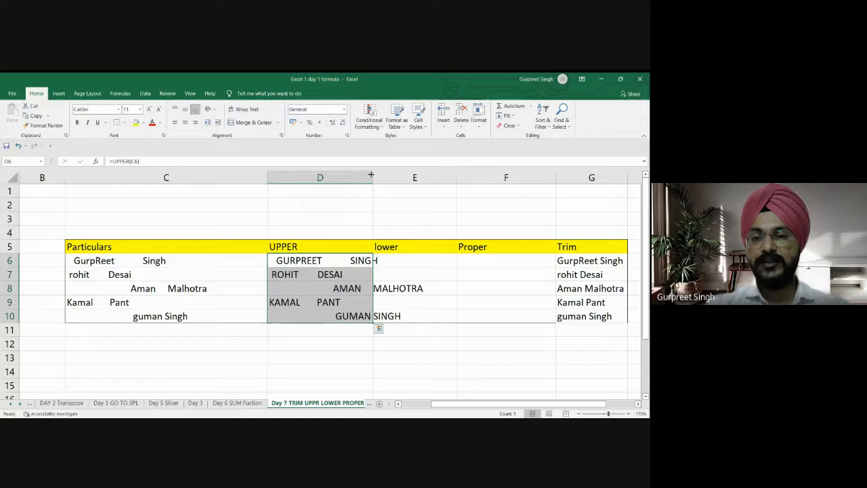
pyautogui.moveTo(372, 177); pyautogui.dragTo(392, 179)
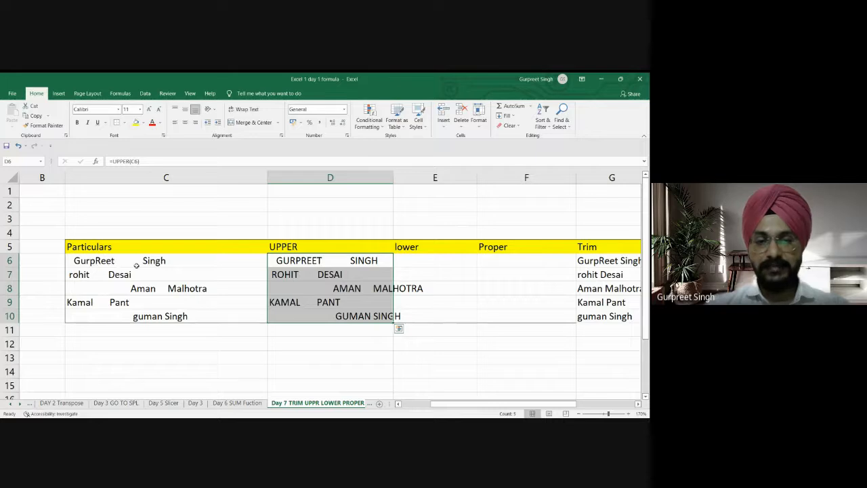
# Enter =LOWER(C6) in E6, fill it down to E10 and widen column E
pyautogui.click(414, 258)
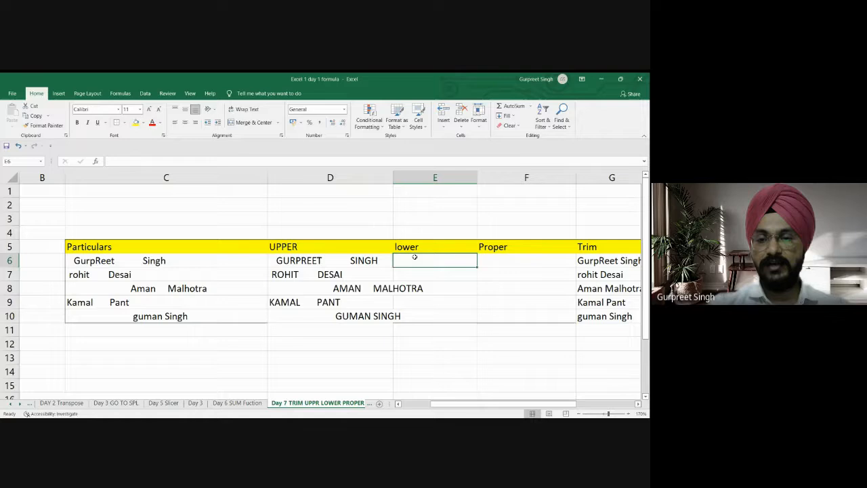
pyautogui.write('=LOW')
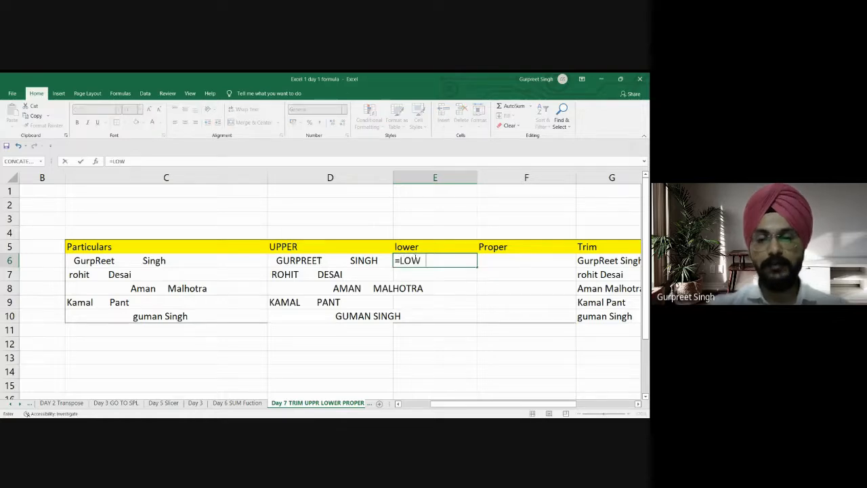
pyautogui.write('ER(')
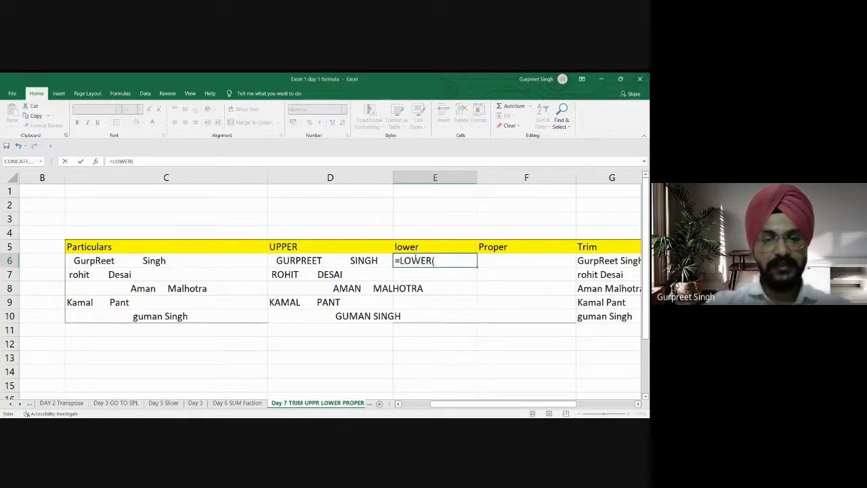
pyautogui.click(172, 262)
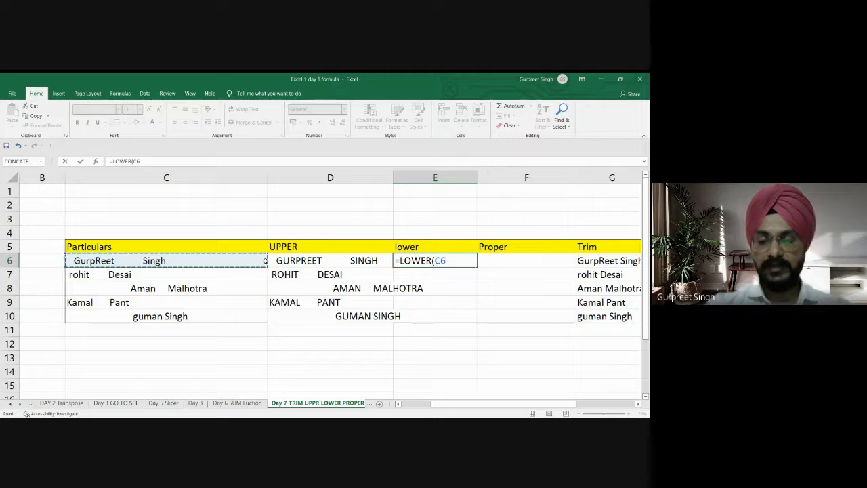
pyautogui.press('Return')
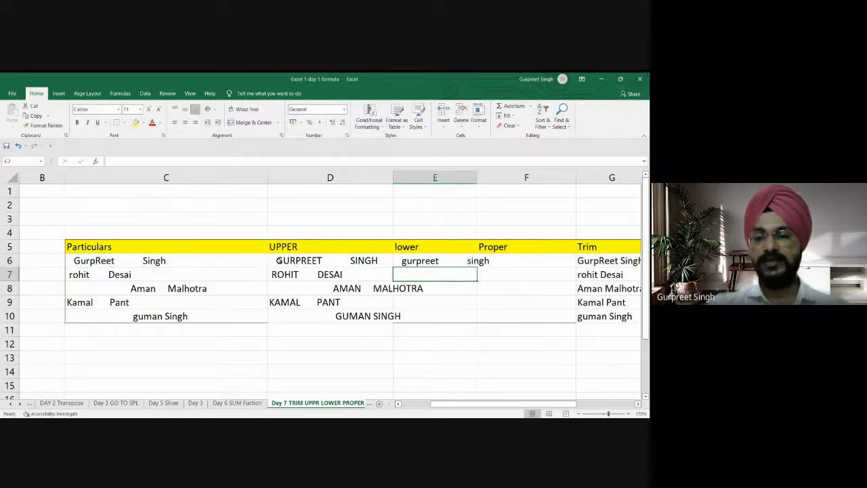
pyautogui.click(463, 261)
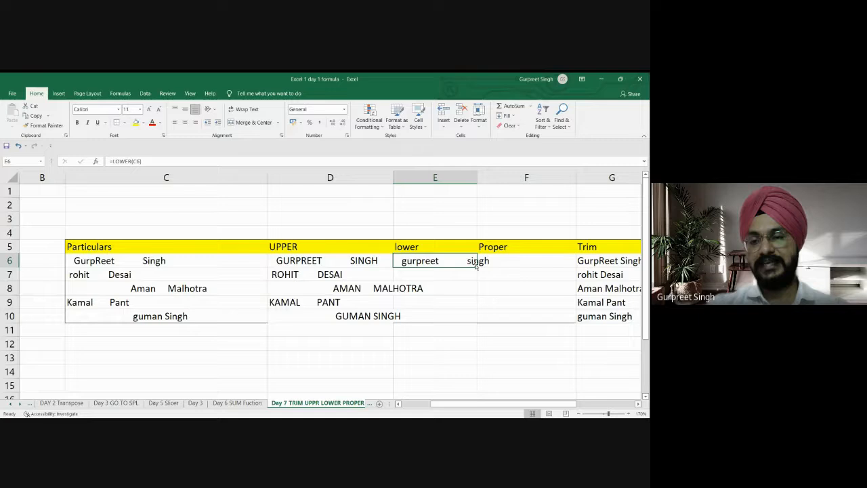
pyautogui.moveTo(476, 268); pyautogui.dragTo(476, 318)
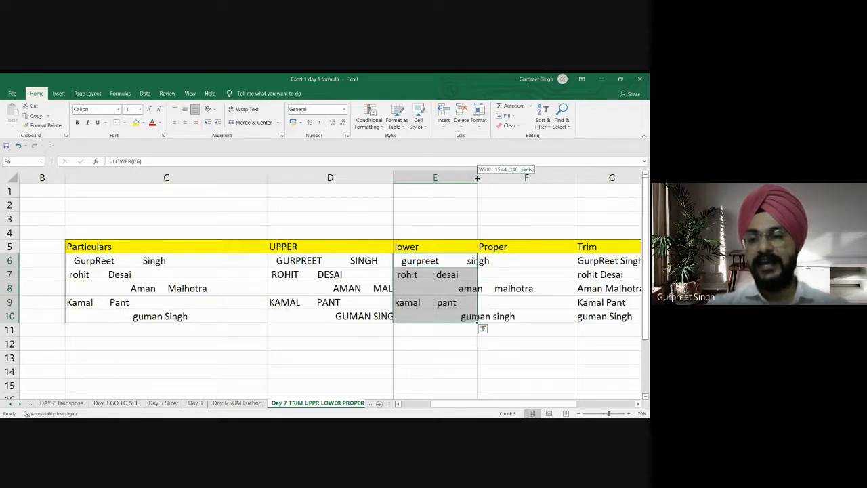
pyautogui.moveTo(477, 177); pyautogui.dragTo(528, 178)
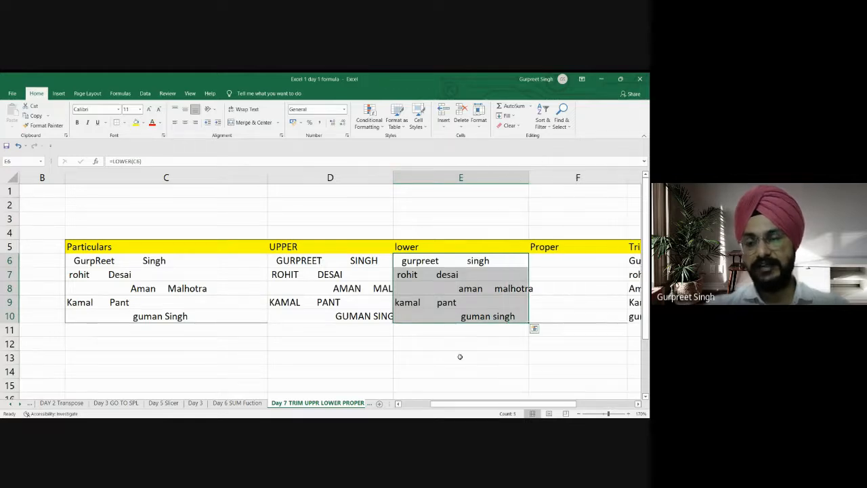
pyautogui.hscroll(2, 459, 357)
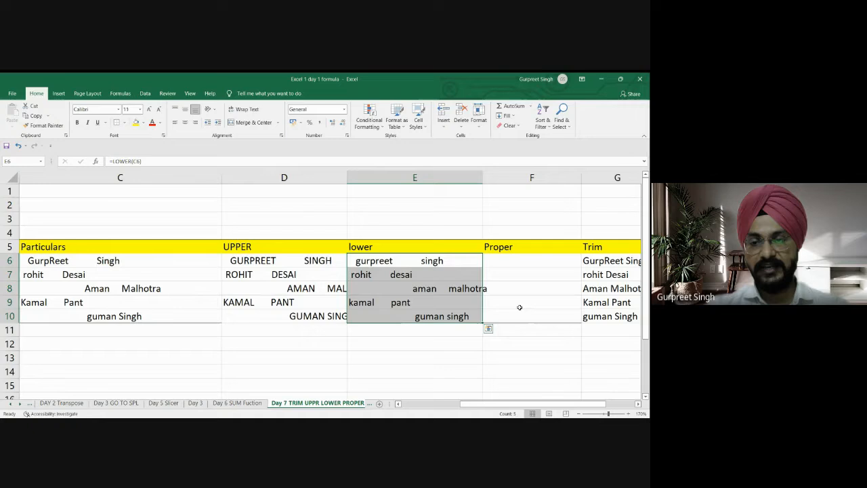
pyautogui.doubleClick(509, 261)
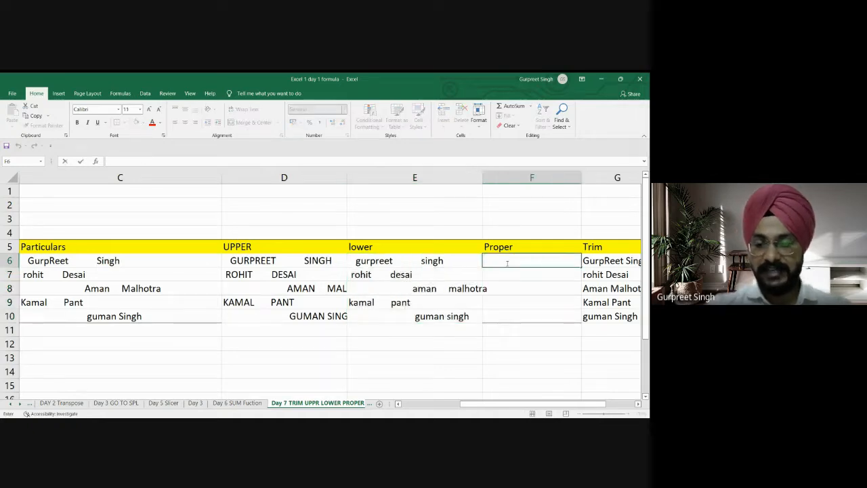
pyautogui.write('=')
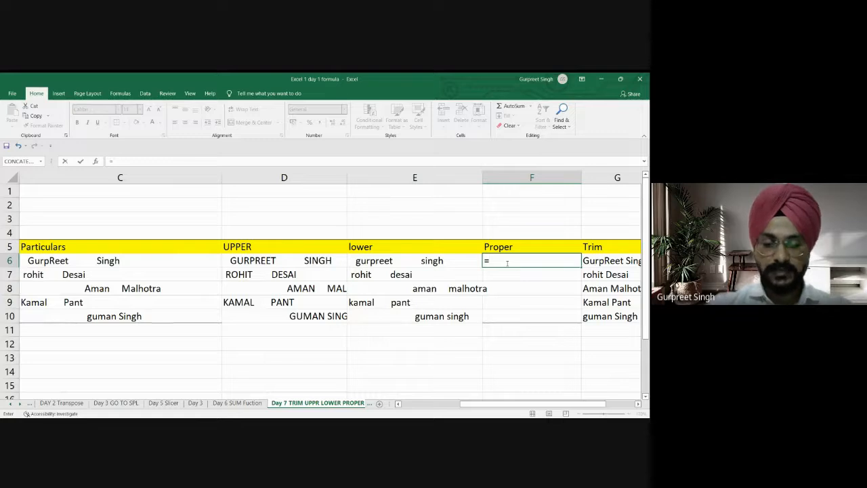
pyautogui.write('prope')
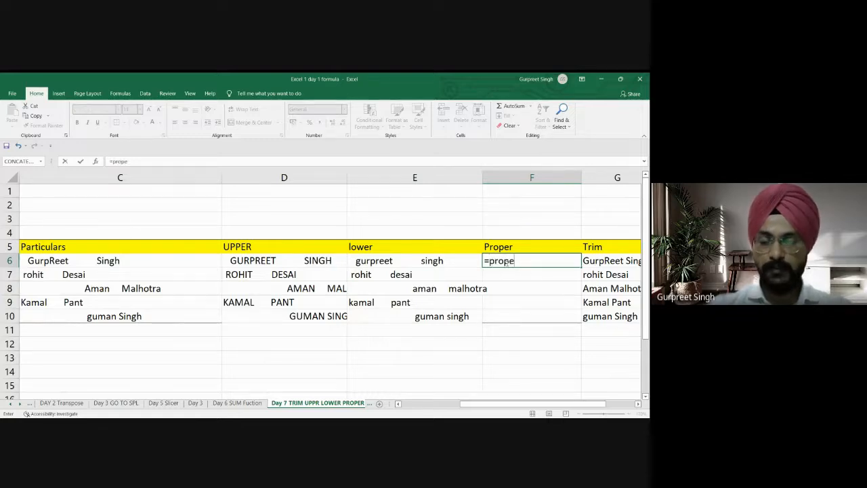
pyautogui.write('r(')
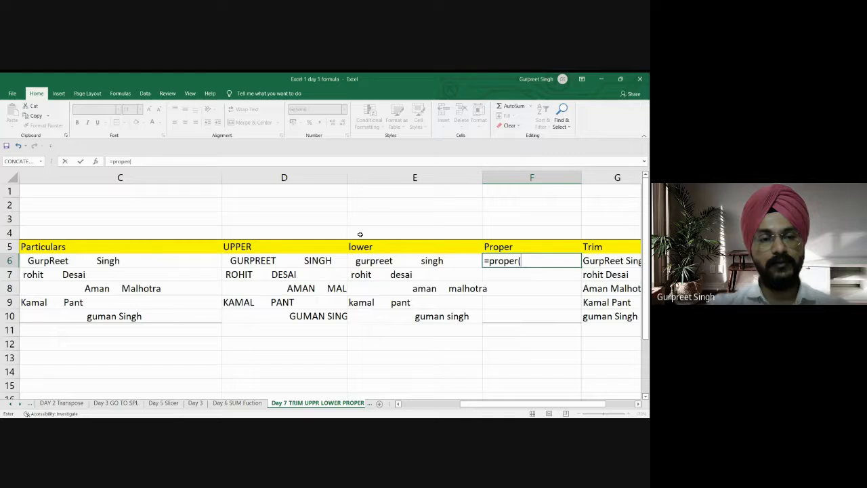
# Enter =PROPER(C6) in F6 and fill it down to F10
pyautogui.click(87, 264)
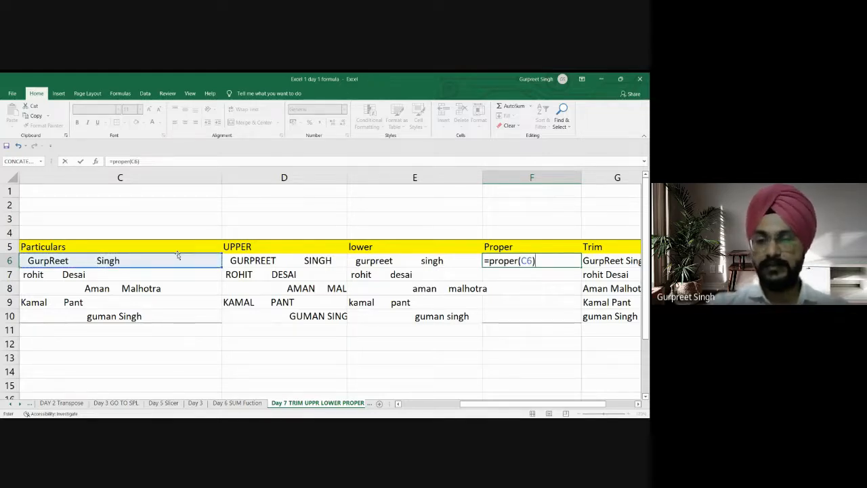
pyautogui.press('Return')
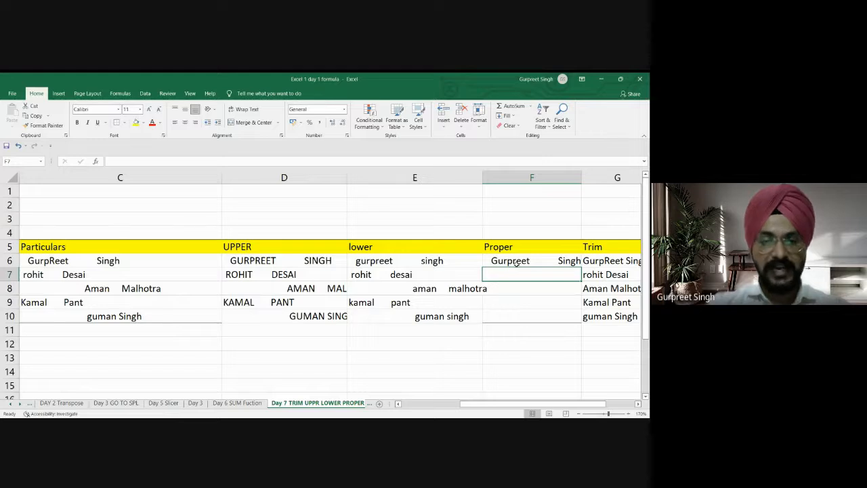
pyautogui.click(559, 262)
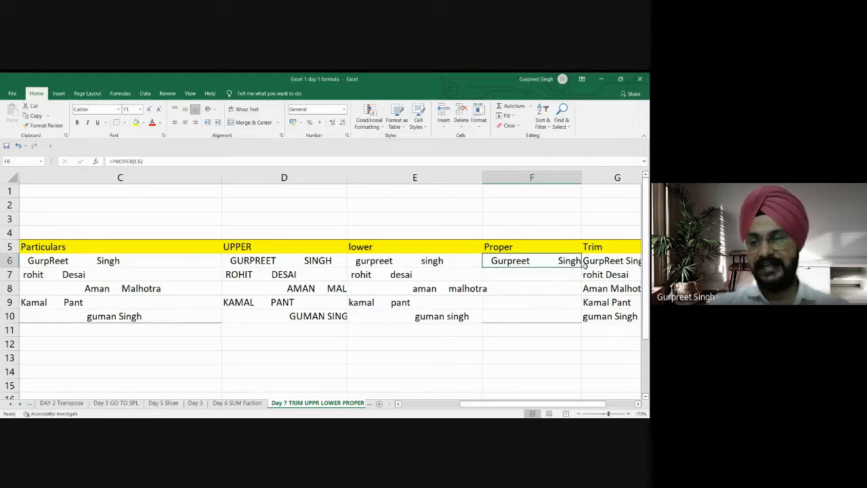
pyautogui.moveTo(580, 268); pyautogui.dragTo(580, 321)
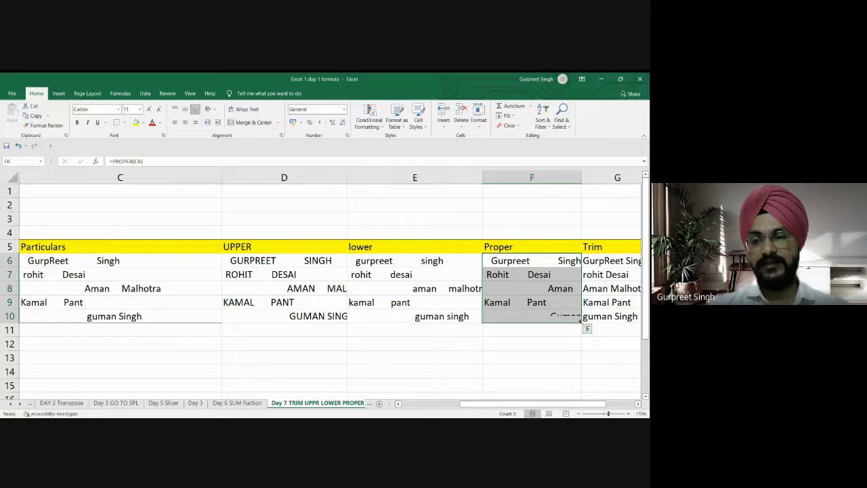